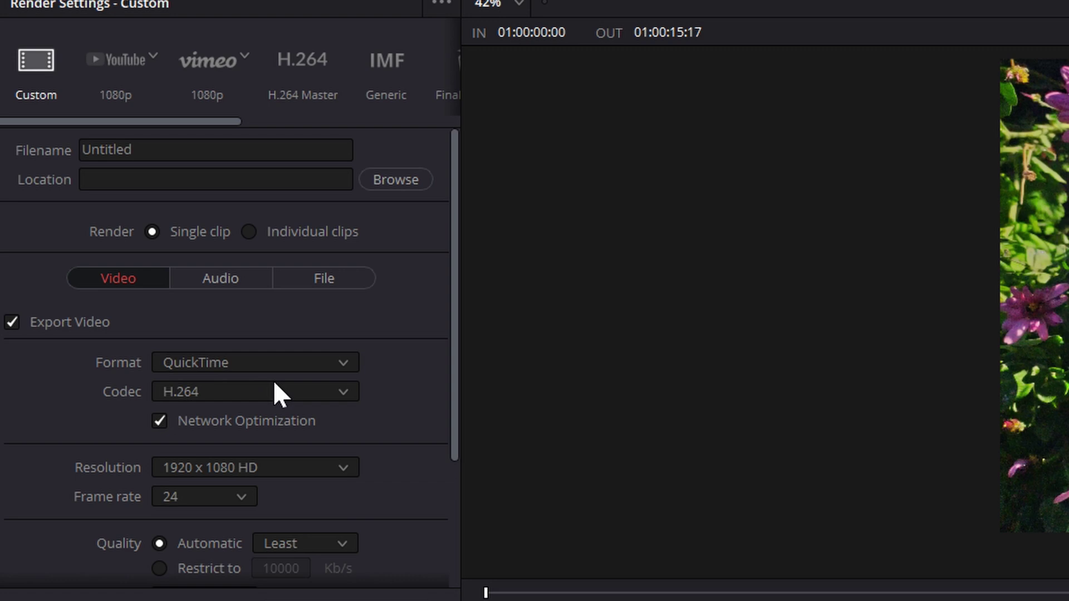
pyautogui.click(319, 364)
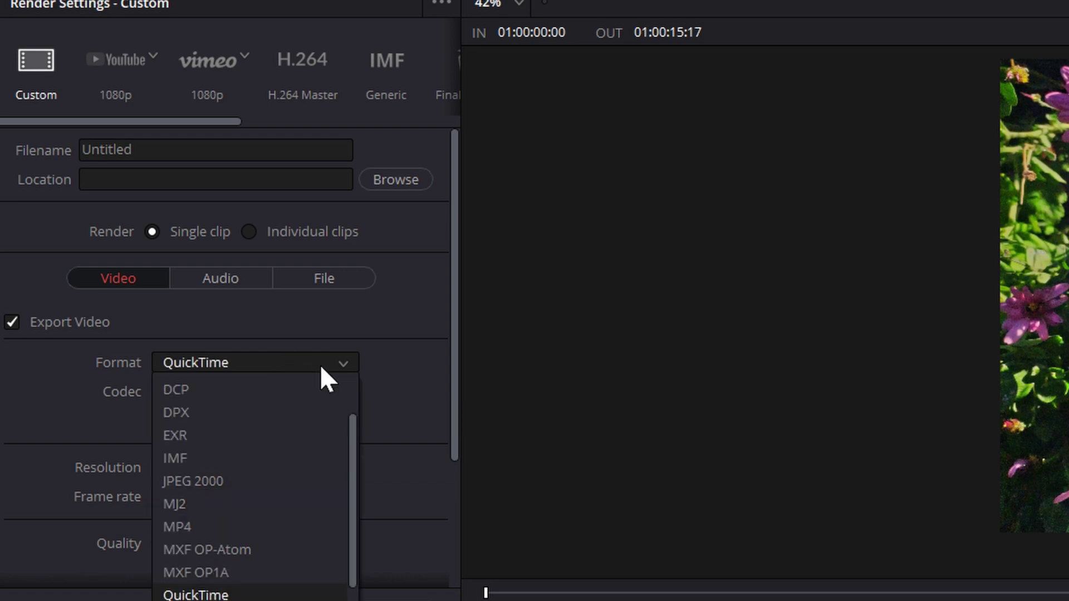
pyautogui.click(319, 364)
pyautogui.click(284, 392)
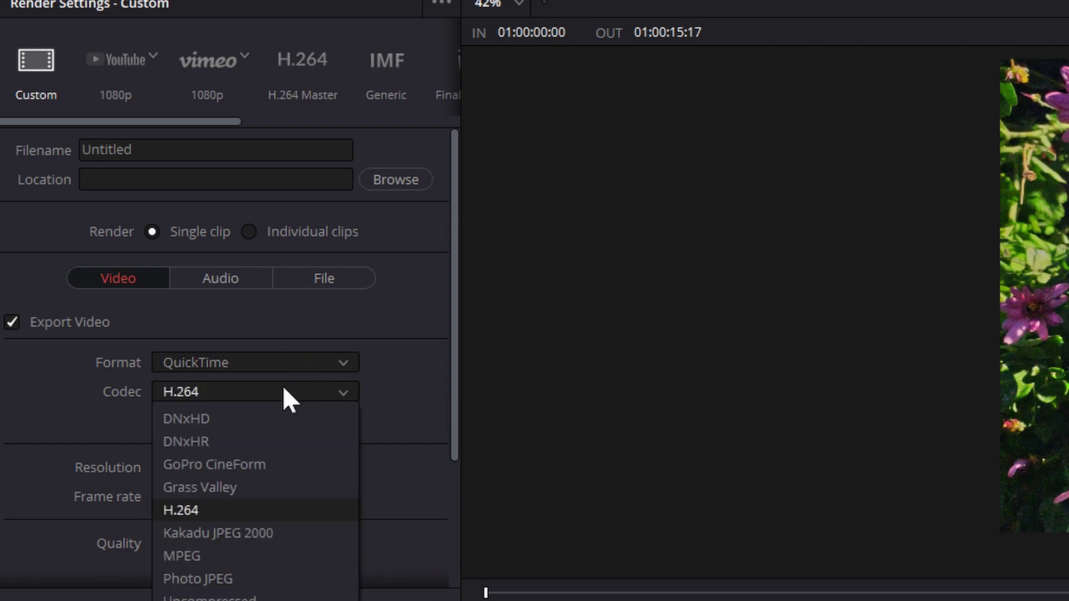
pyautogui.click(283, 391)
pyautogui.click(283, 389)
pyautogui.click(281, 395)
pyautogui.click(258, 461)
pyautogui.click(258, 461)
pyautogui.click(259, 461)
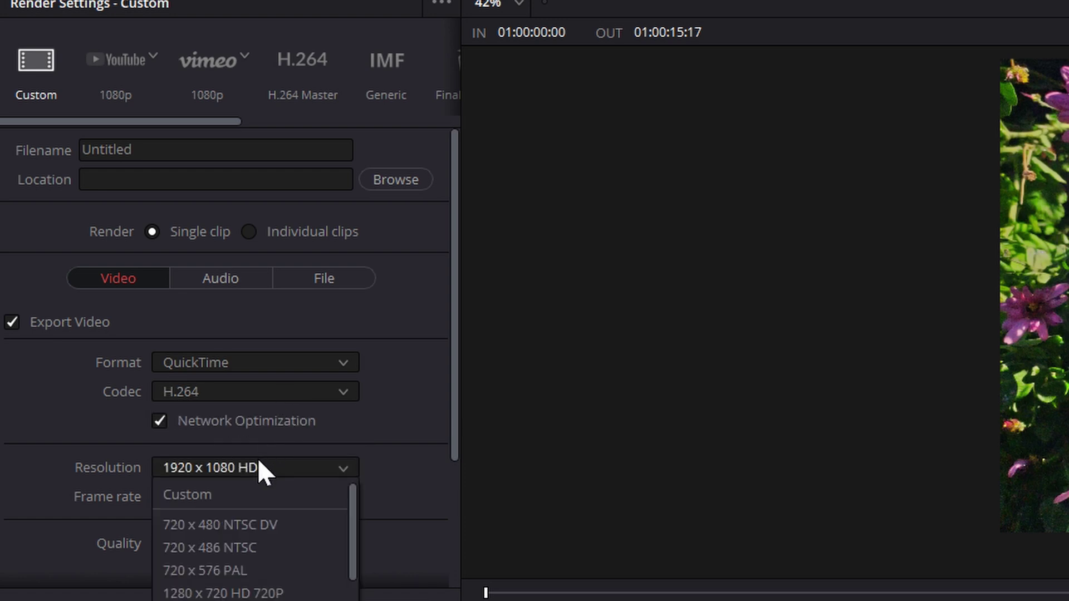
pyautogui.click(259, 461)
pyautogui.click(258, 461)
pyautogui.click(257, 458)
pyautogui.click(257, 458)
pyautogui.click(256, 458)
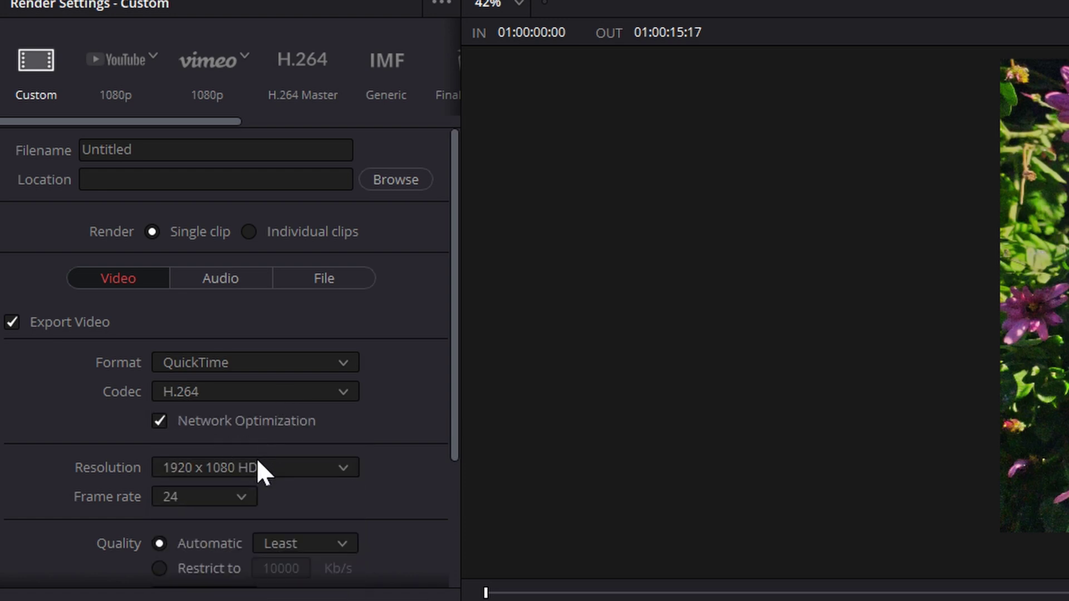
pyautogui.click(256, 459)
pyautogui.click(256, 459)
pyautogui.click(256, 459)
pyautogui.click(256, 467)
pyautogui.click(343, 469)
pyautogui.click(343, 469)
pyautogui.click(343, 469)
pyautogui.click(343, 469)
pyautogui.click(319, 467)
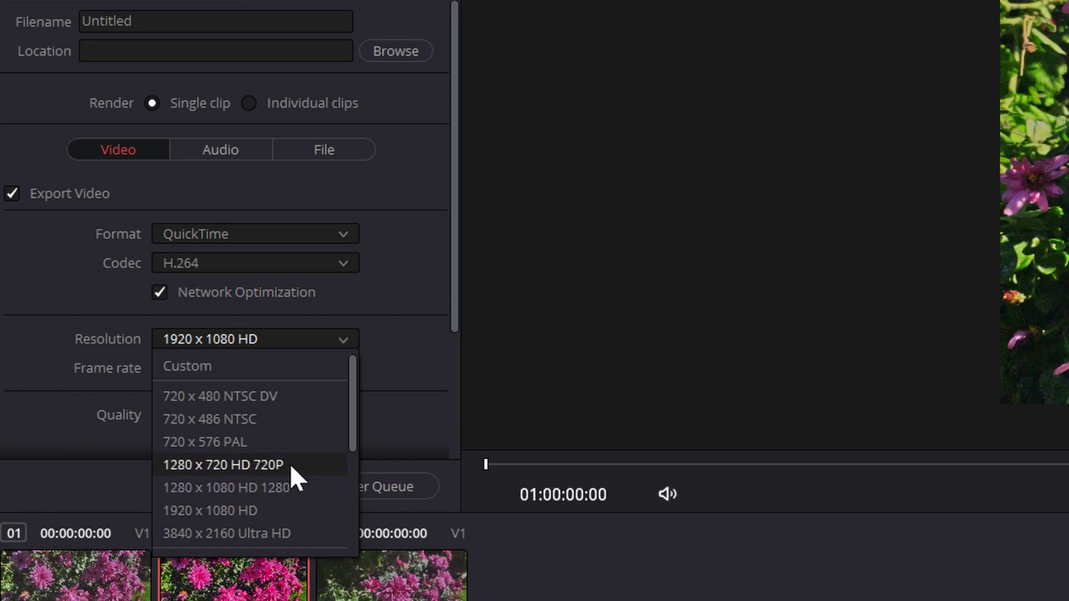
pyautogui.click(450, 360)
pyautogui.scroll(-5, 450, 359)
pyautogui.scroll(4, 316, 259)
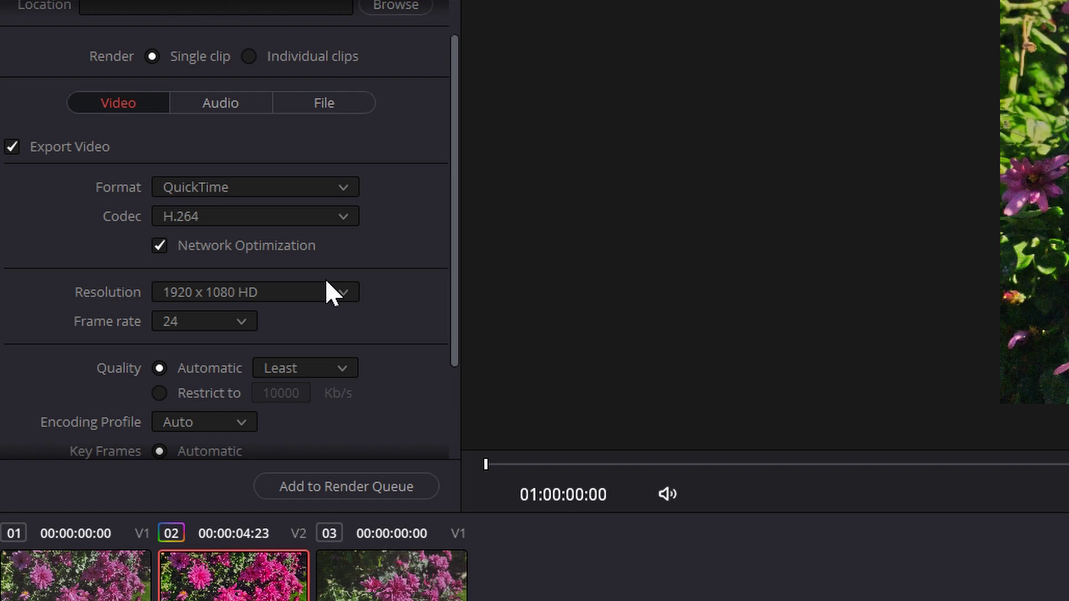
# Compare automatic quality levels, briefly trying Restrict to, then Best, returning to Least.
pyautogui.click(292, 370)
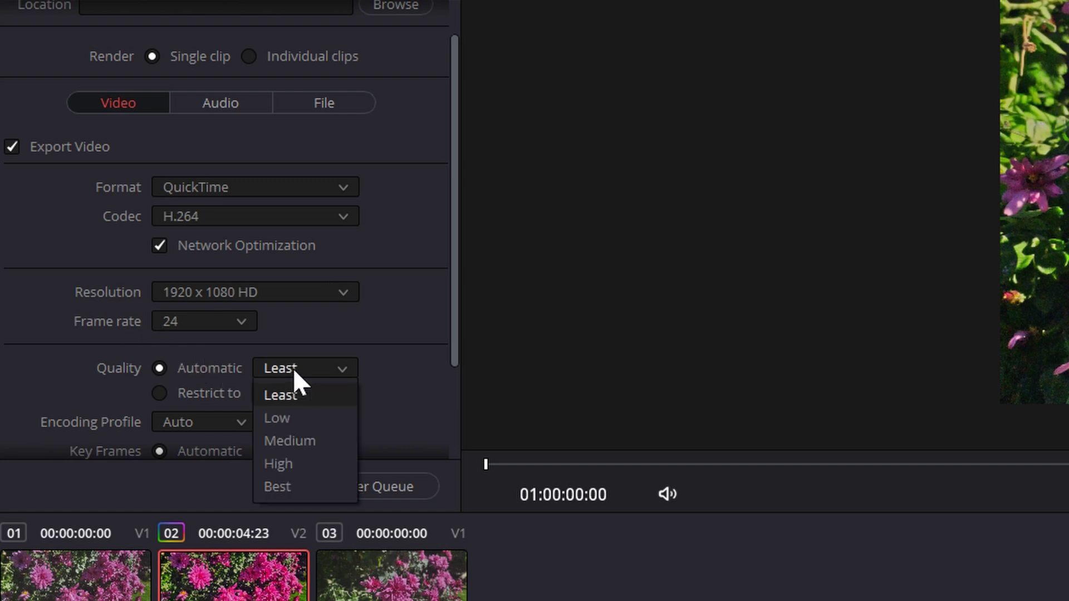
pyautogui.click(219, 406)
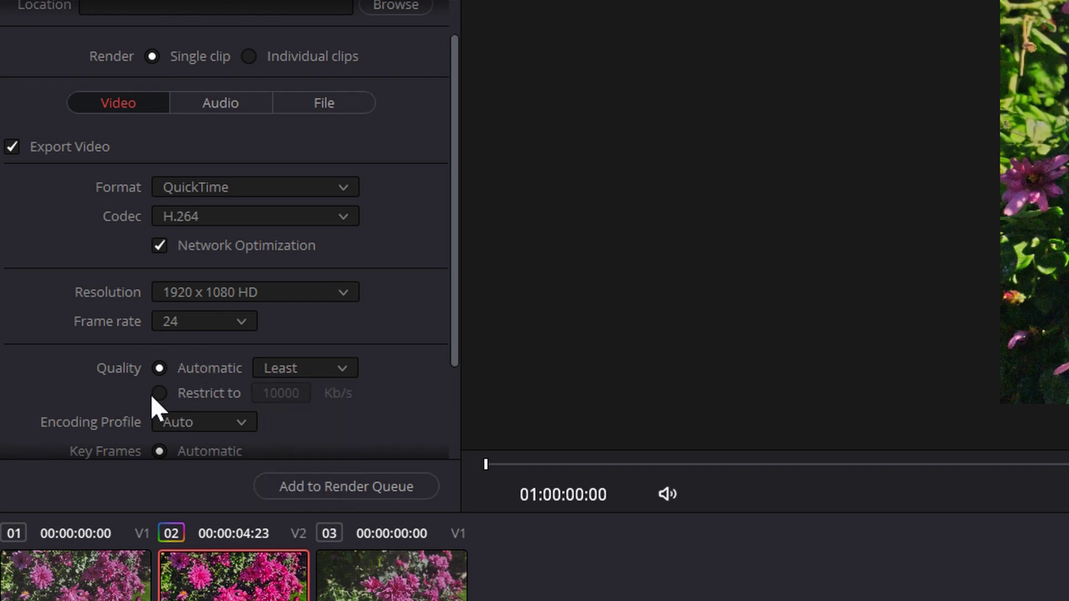
pyautogui.click(160, 393)
pyautogui.click(158, 372)
pyautogui.click(300, 371)
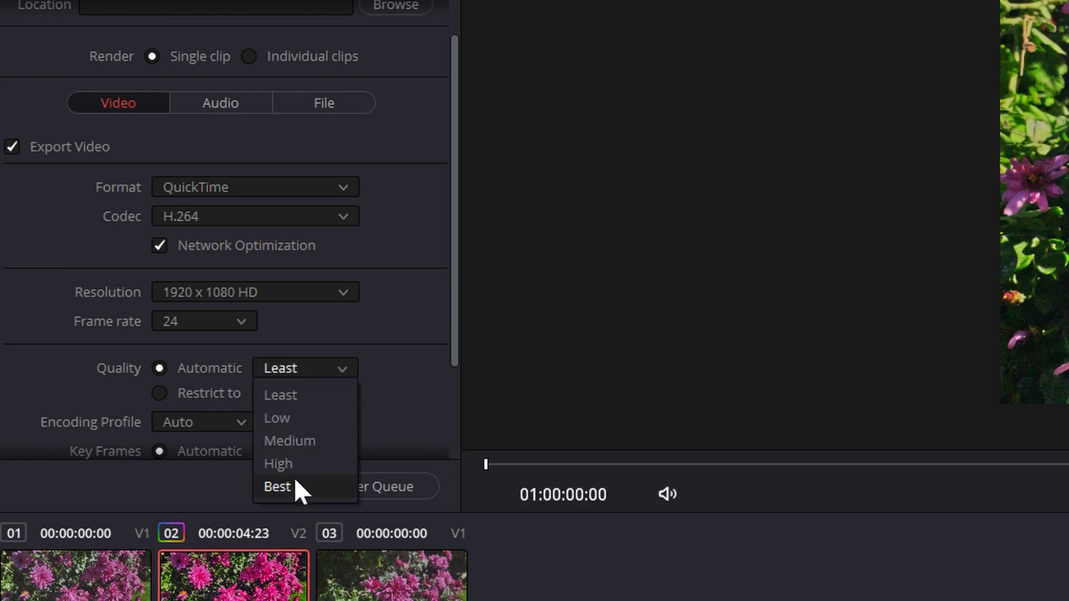
pyautogui.click(295, 487)
pyautogui.click(299, 369)
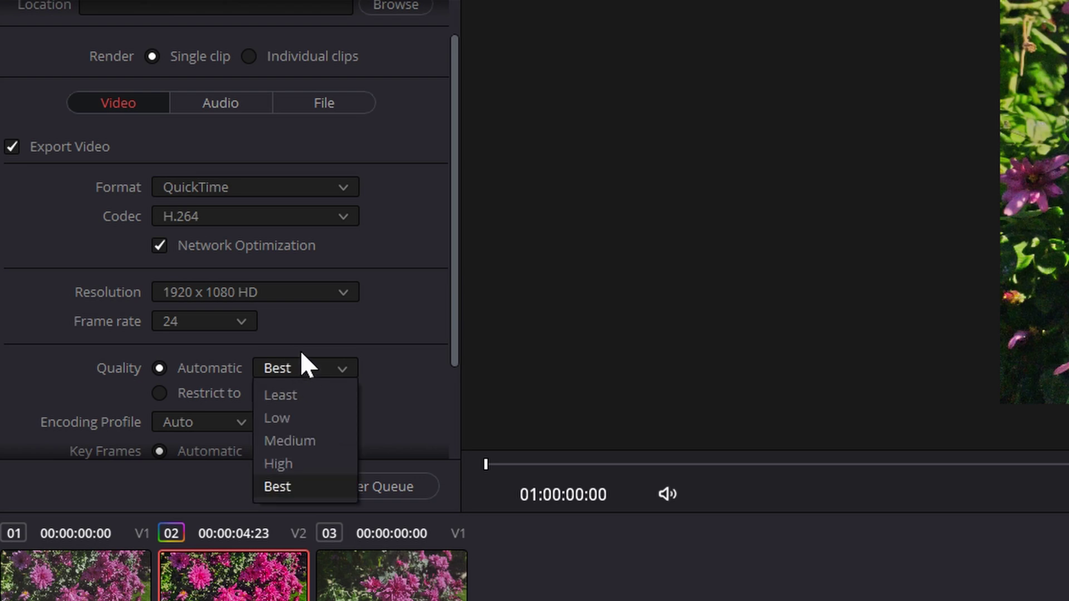
pyautogui.click(290, 402)
# Try Medium, then settle on Low as the automatic quality level.
pyautogui.click(332, 368)
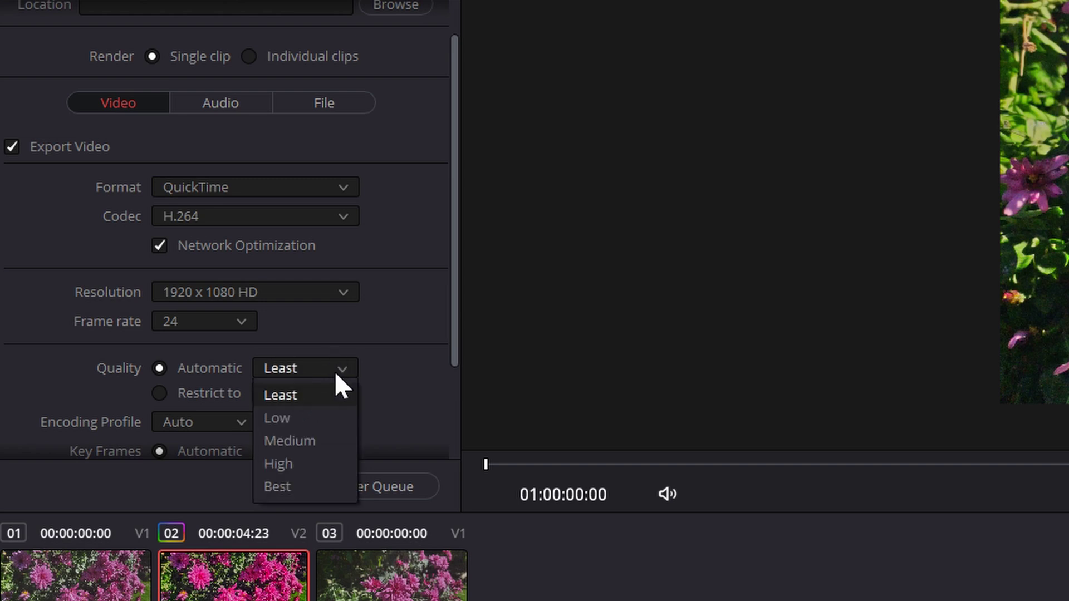
pyautogui.click(322, 441)
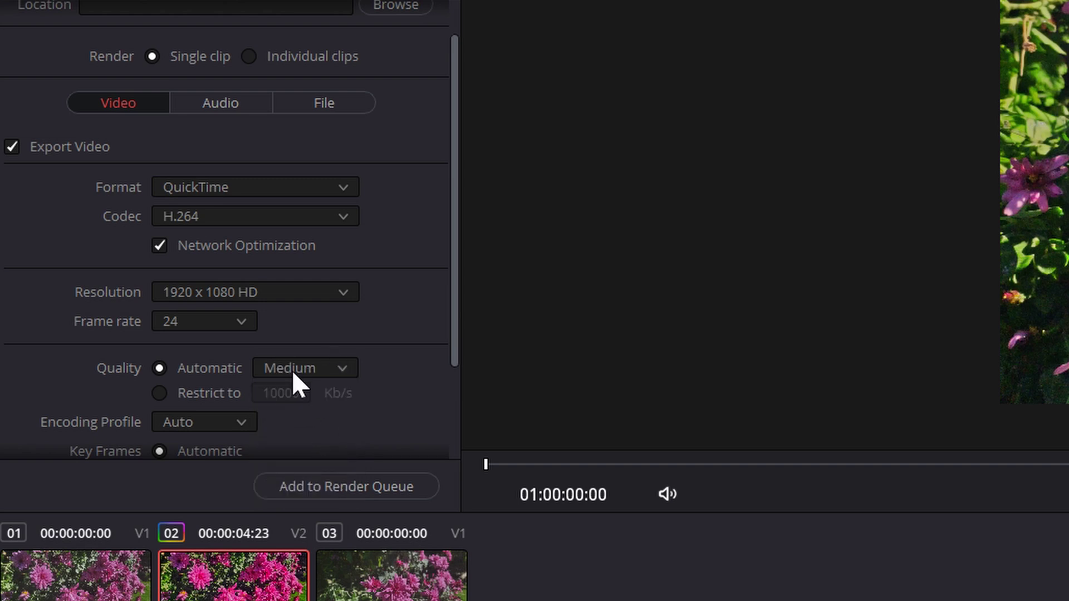
pyautogui.click(292, 370)
pyautogui.click(294, 416)
pyautogui.click(322, 370)
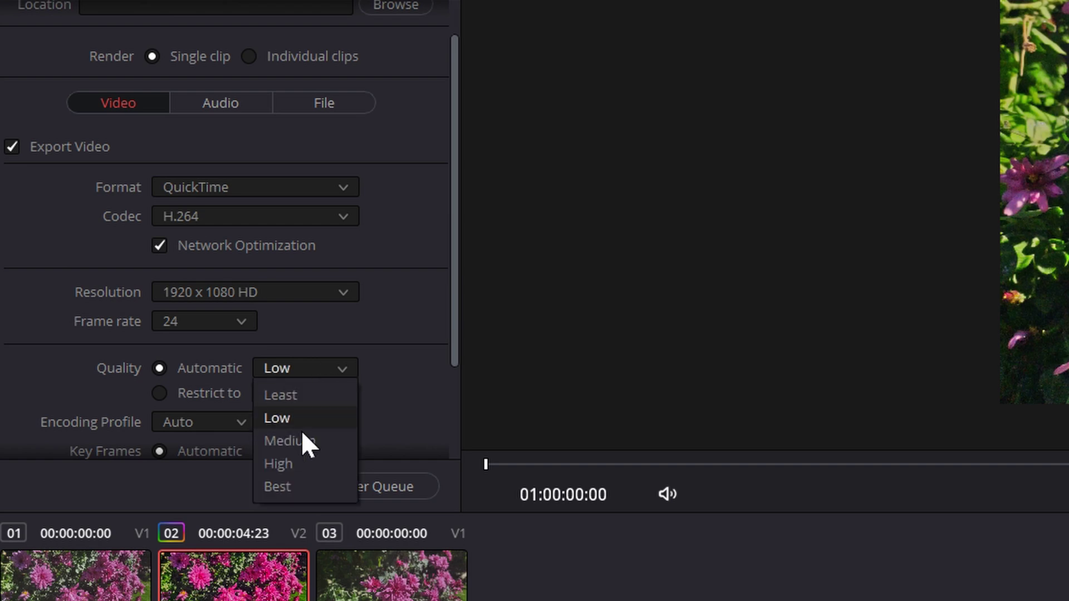
pyautogui.click(369, 420)
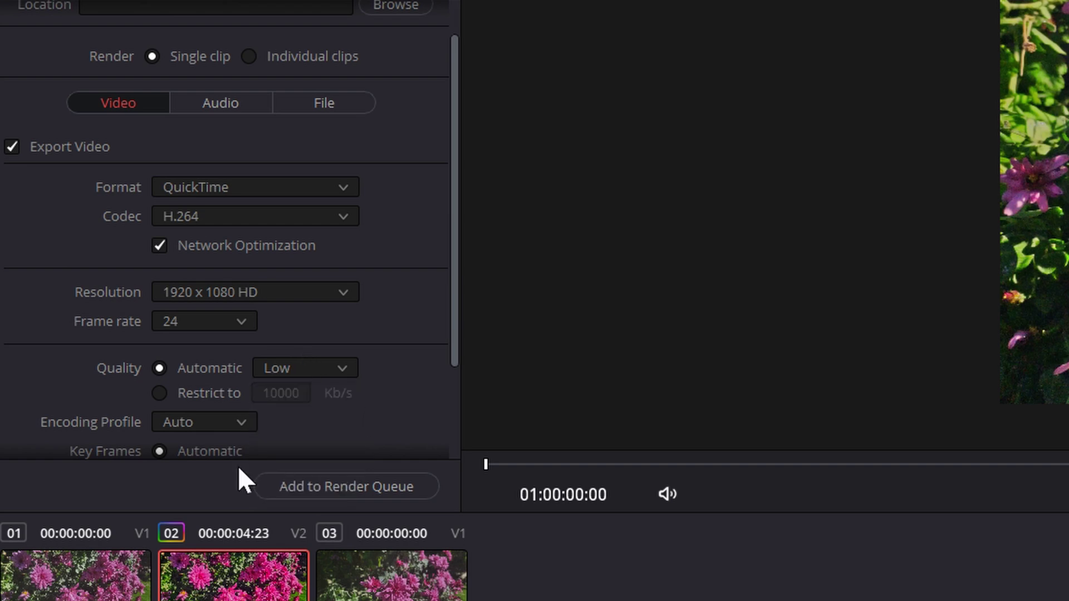
pyautogui.click(306, 366)
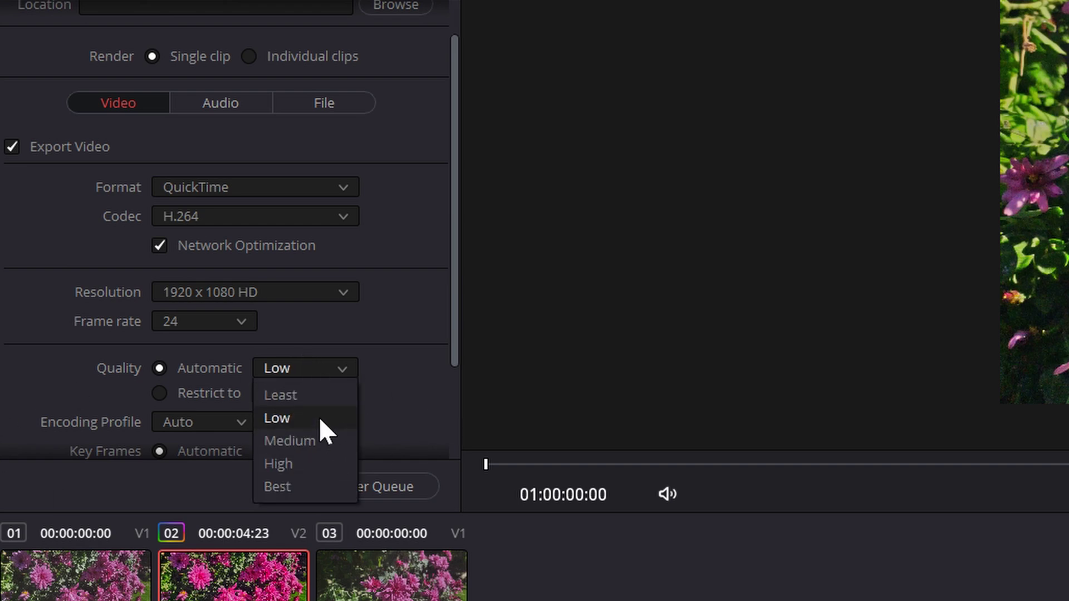
pyautogui.click(403, 427)
# Switch quality to Restrict to at the default 10000 Kb/s and scrub the clip.
pyautogui.click(160, 394)
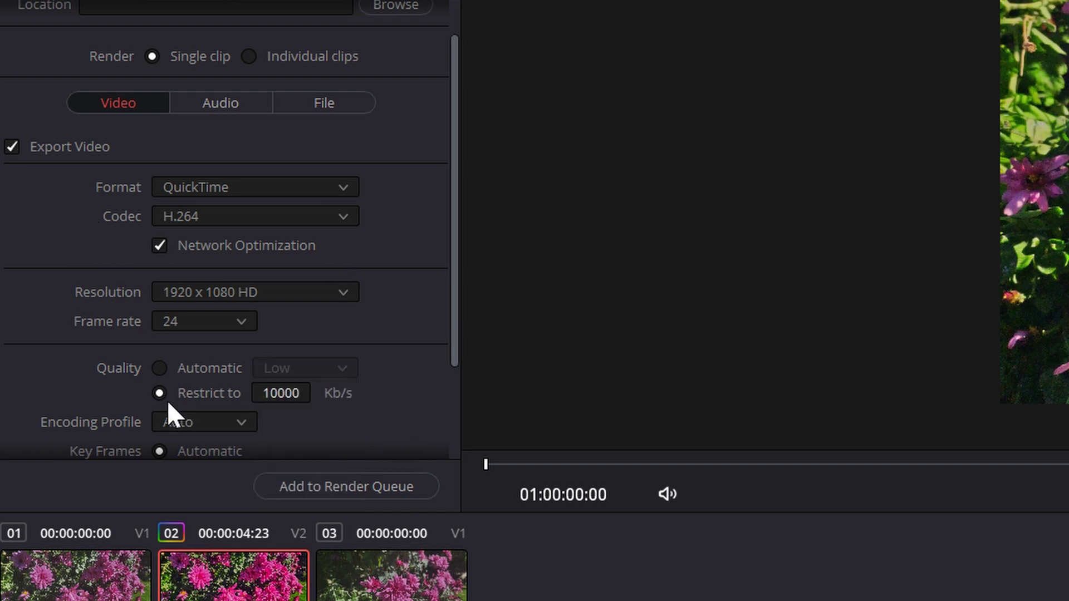
pyautogui.scroll(-3, 299, 393)
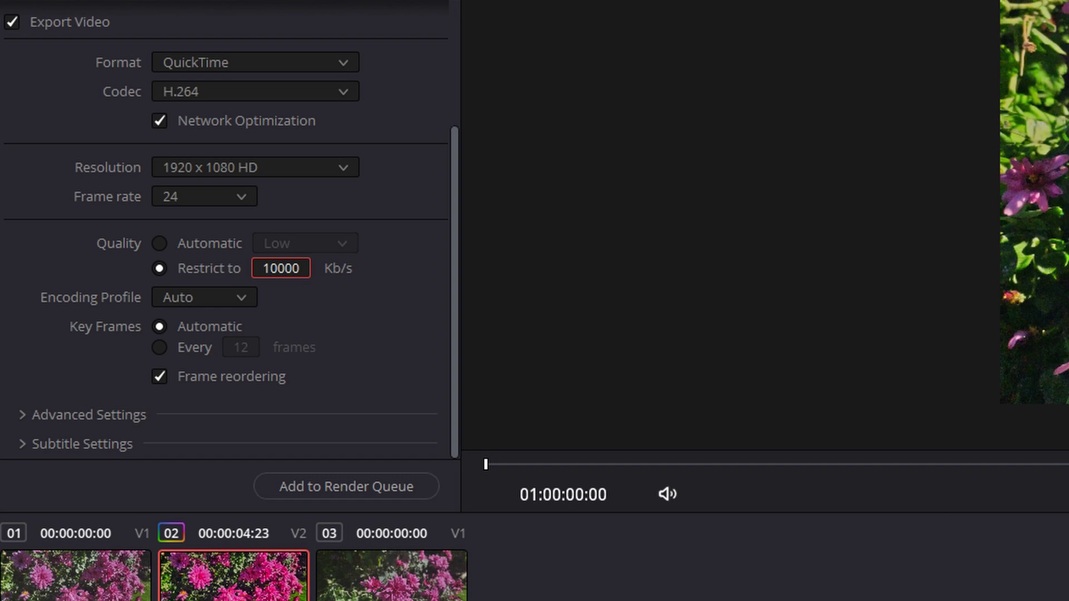
pyautogui.press('Return')
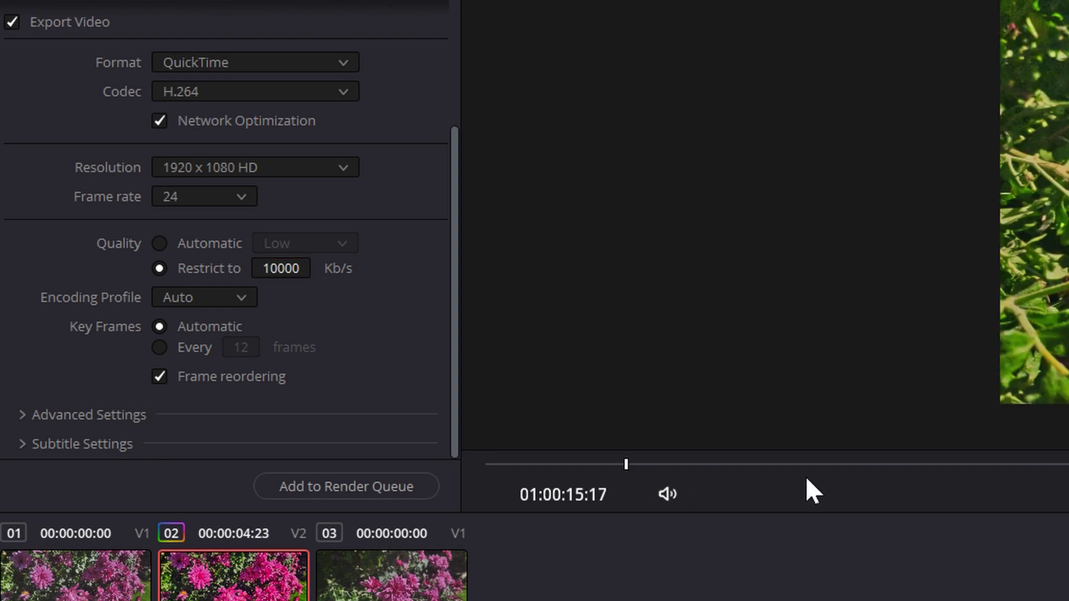
pyautogui.moveTo(634, 466); pyautogui.dragTo(346, 423)
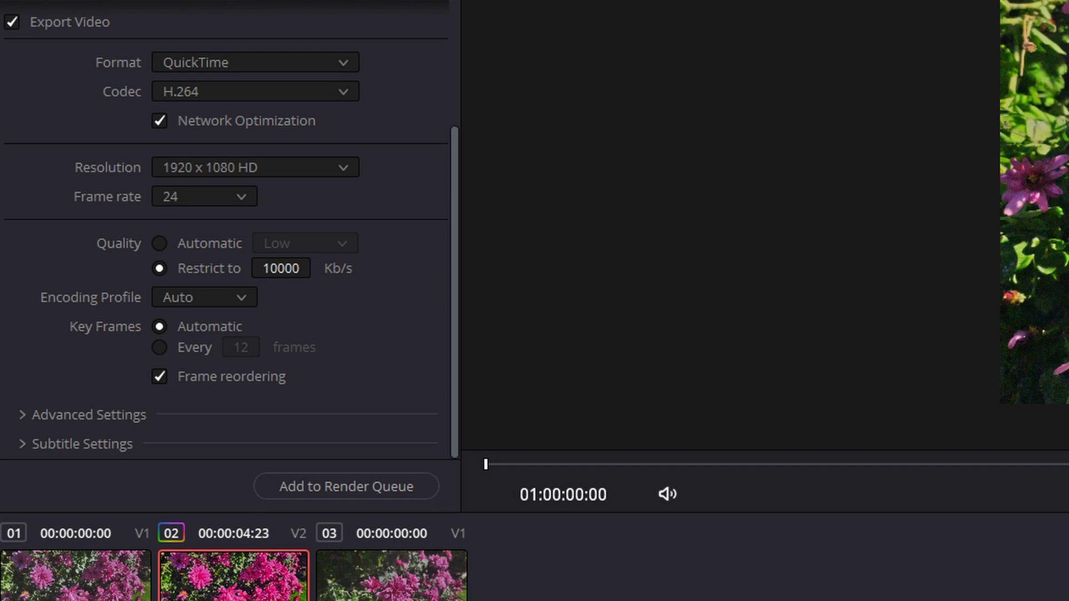
# Lower the bitrate limit from 10000 to 1000 Kb/s and play back the timeline.
pyautogui.click(295, 268)
pyautogui.press('BackSpace')
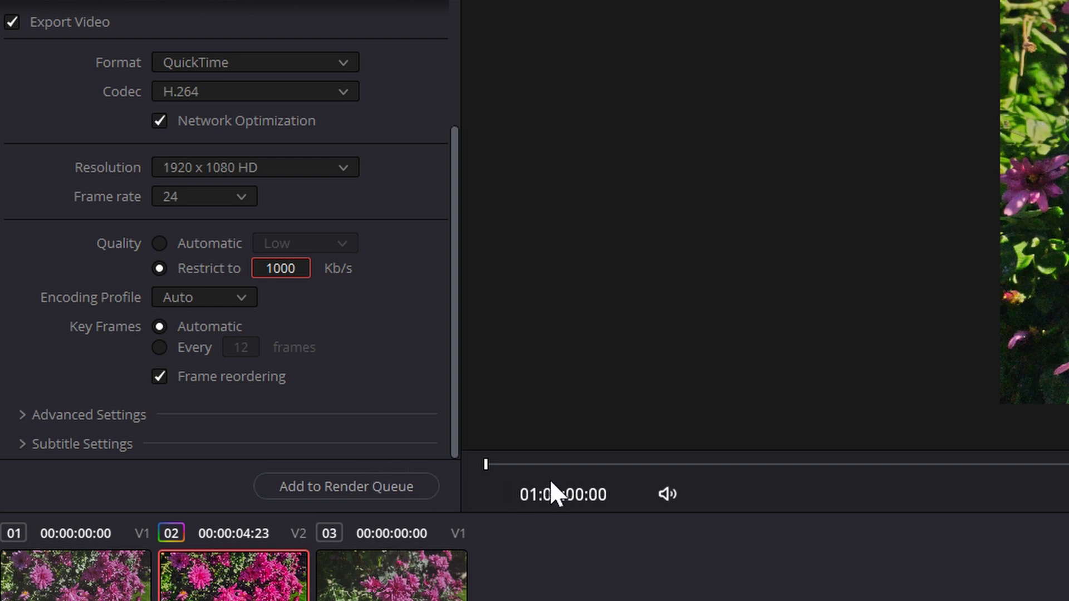
pyautogui.click(577, 473)
pyautogui.press('space')
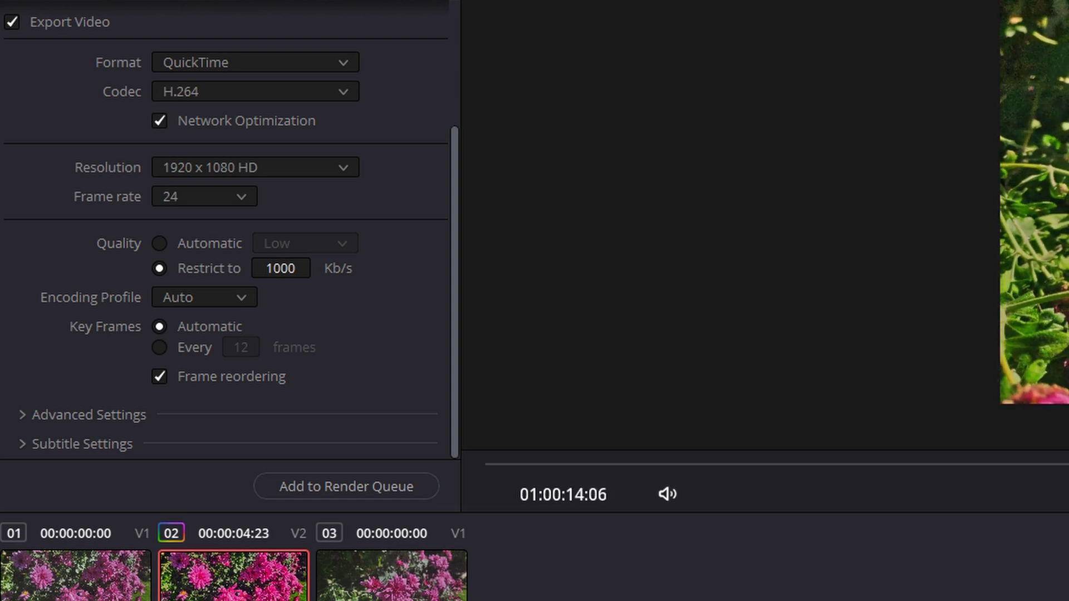
pyautogui.moveTo(697, 463); pyautogui.dragTo(603, 484)
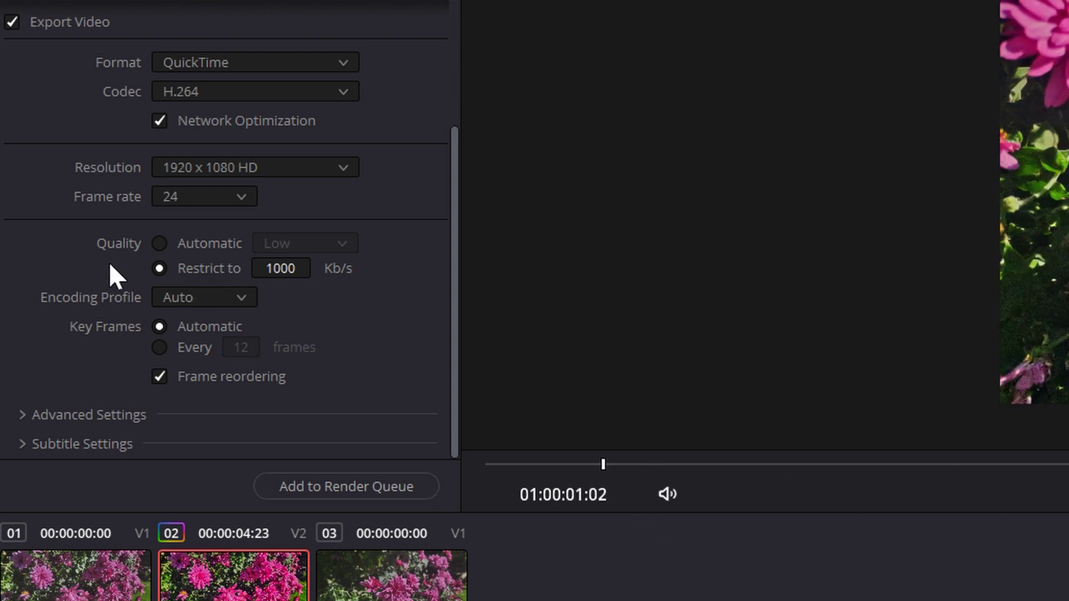
pyautogui.click(159, 248)
pyautogui.click(299, 249)
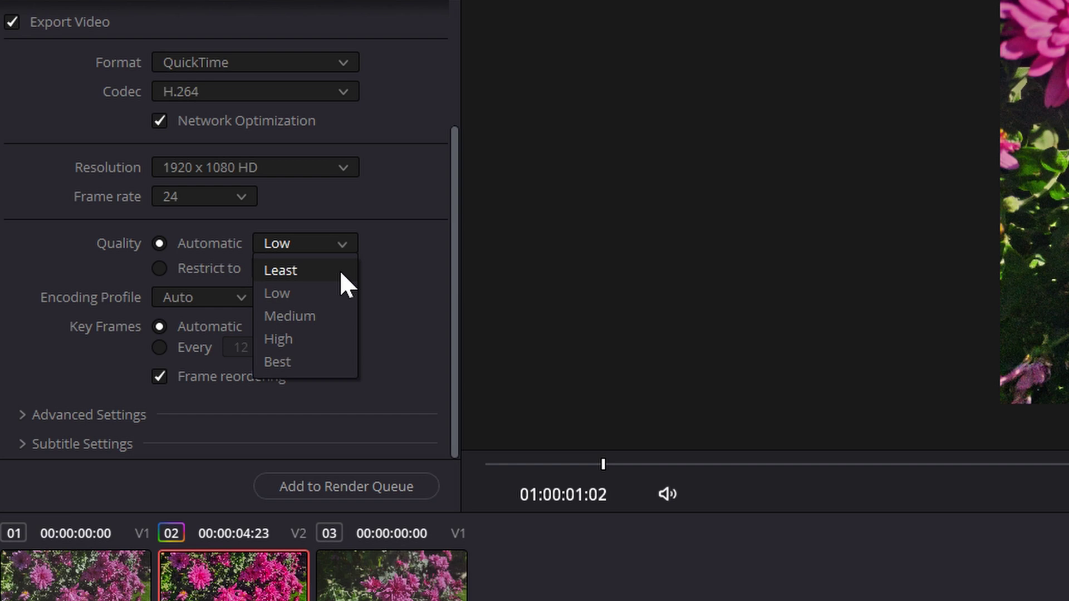
pyautogui.click(337, 289)
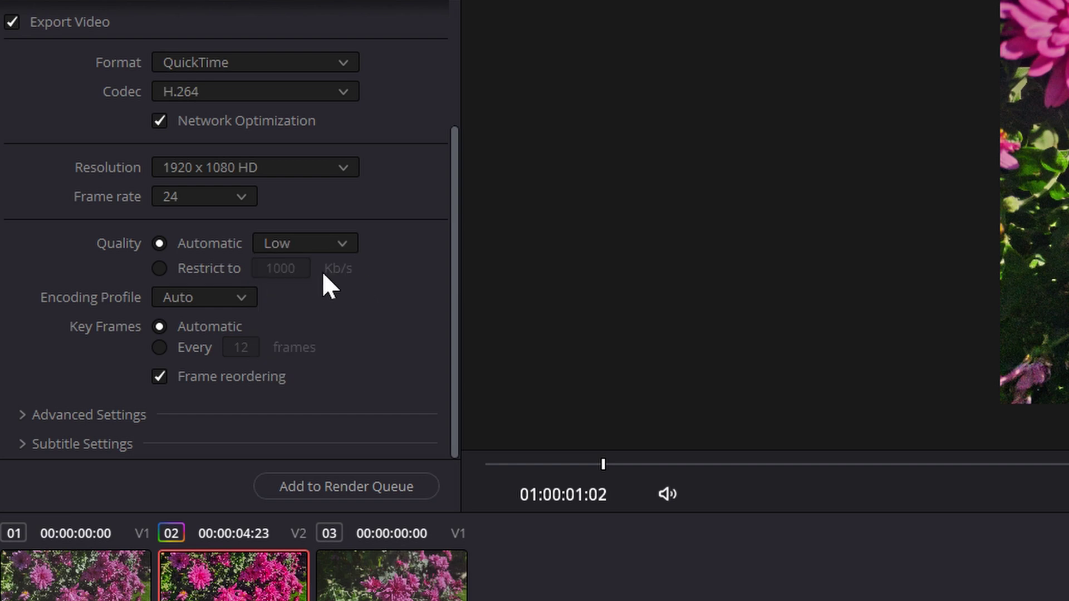
pyautogui.click(159, 269)
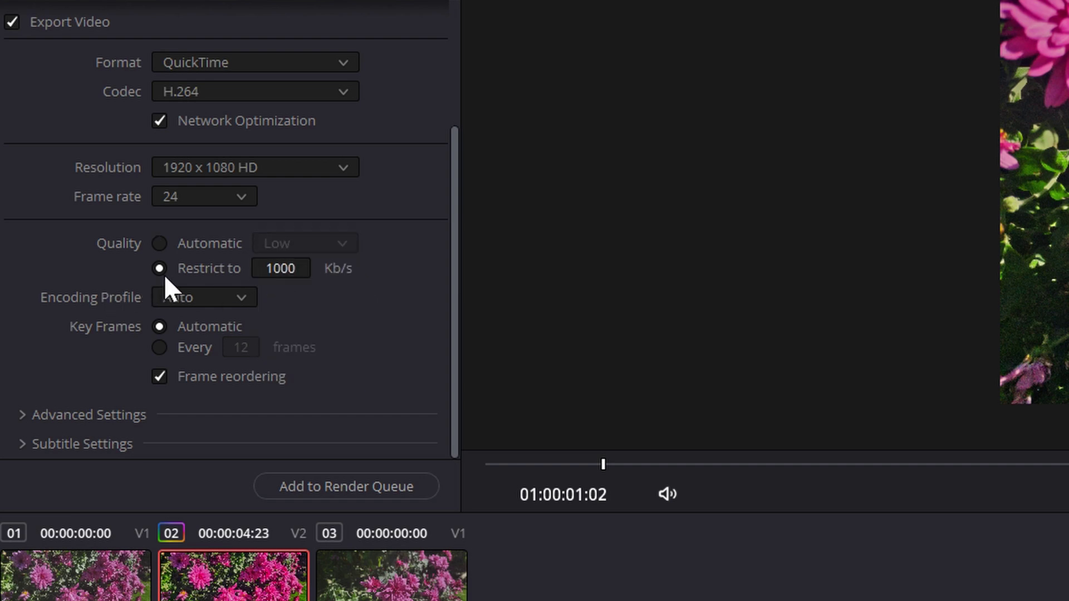
pyautogui.click(242, 299)
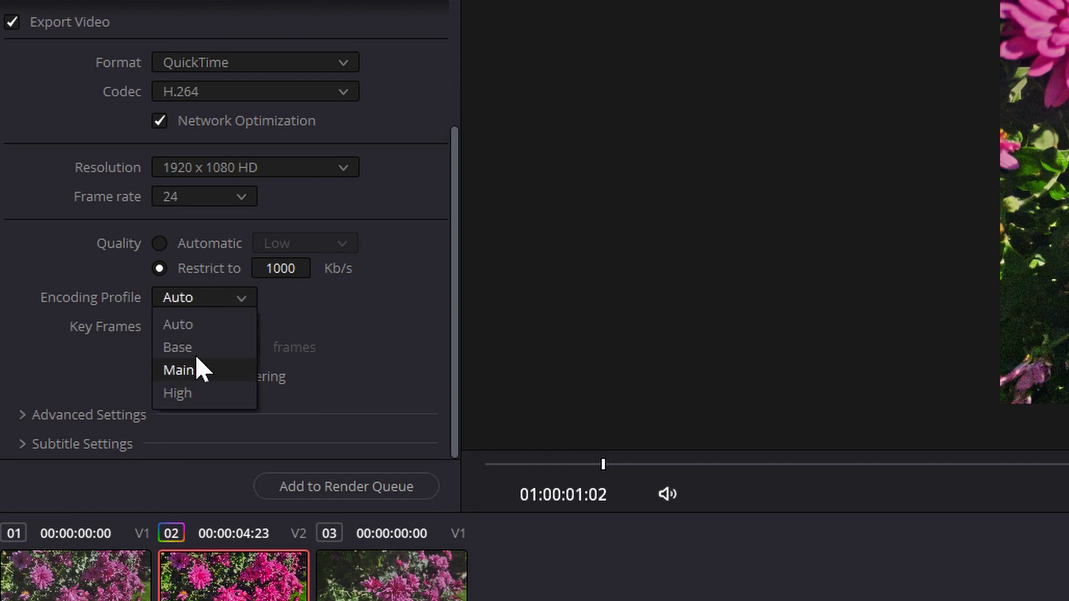
pyautogui.click(311, 303)
pyautogui.scroll(3, 215, 381)
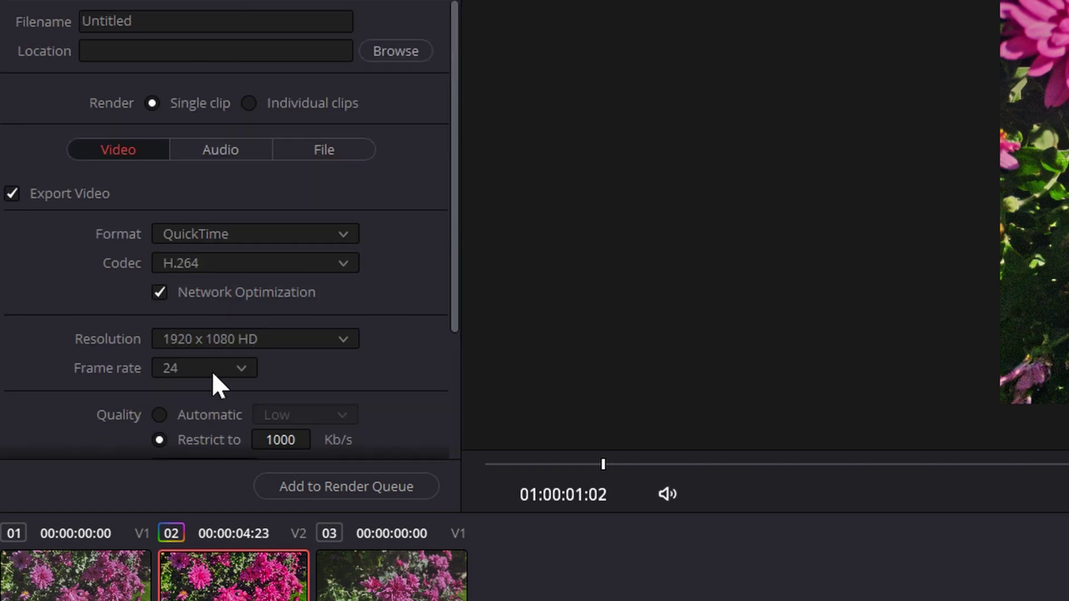
pyautogui.scroll(-3, 186, 351)
pyautogui.click(35, 416)
pyautogui.scroll(-10, 40, 396)
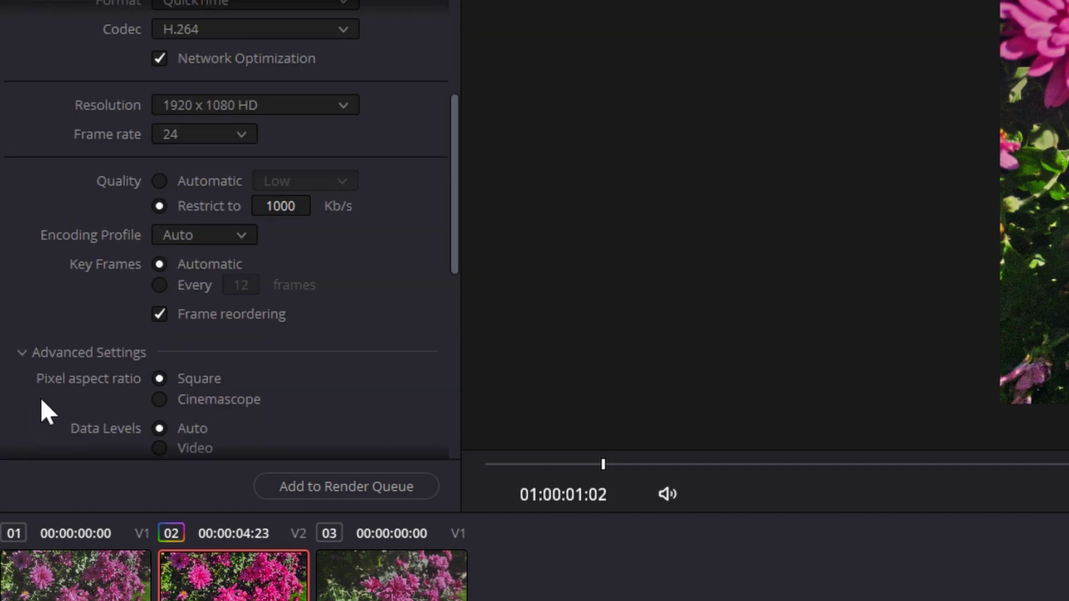
pyautogui.scroll(-1, 51, 361)
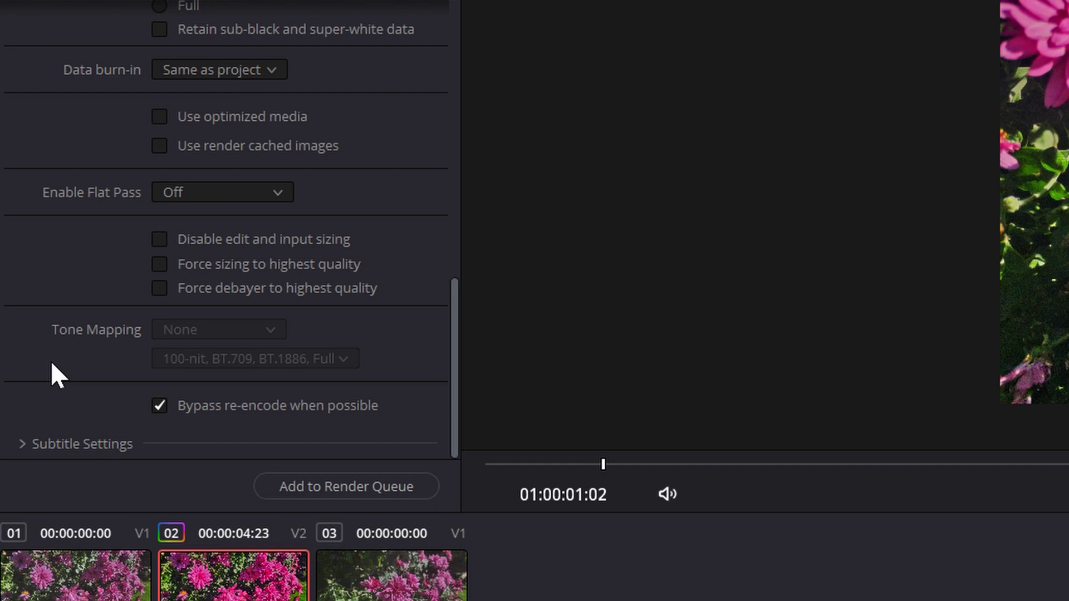
pyautogui.scroll(10, 51, 359)
pyautogui.click(21, 389)
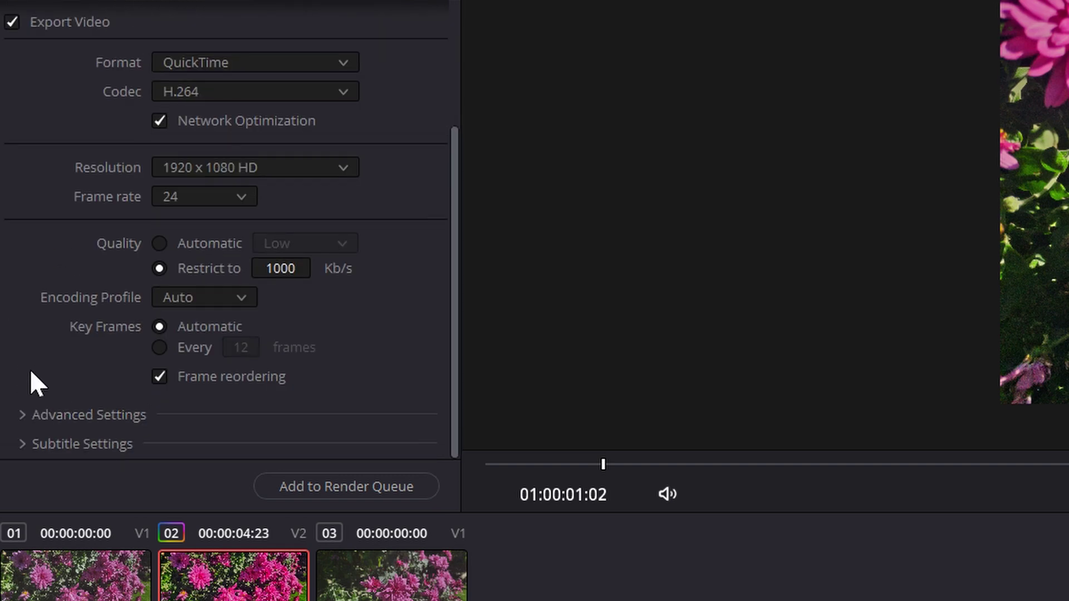
pyautogui.scroll(3, 84, 219)
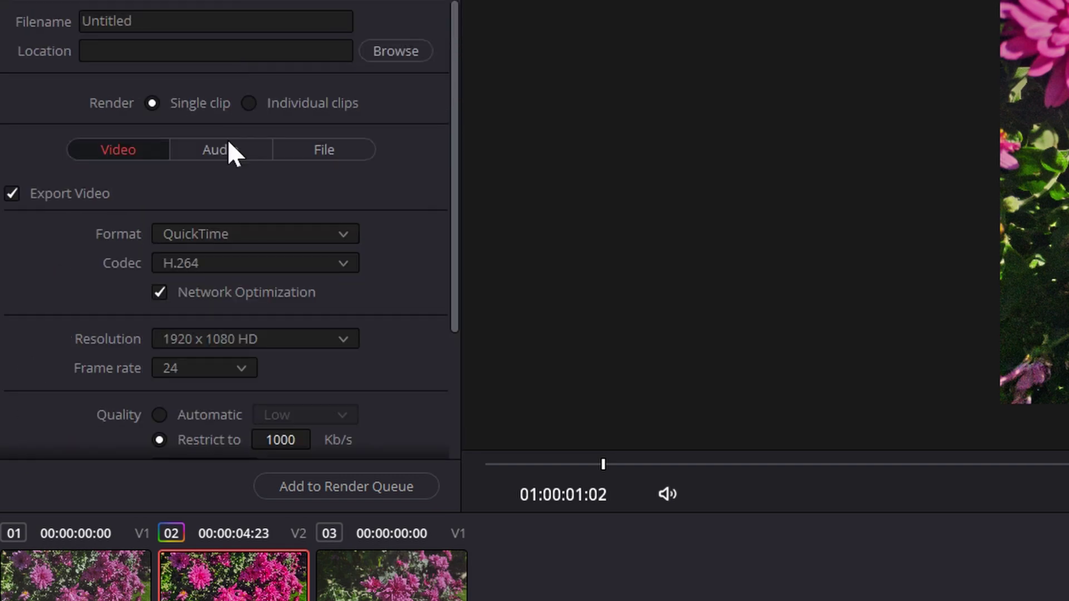